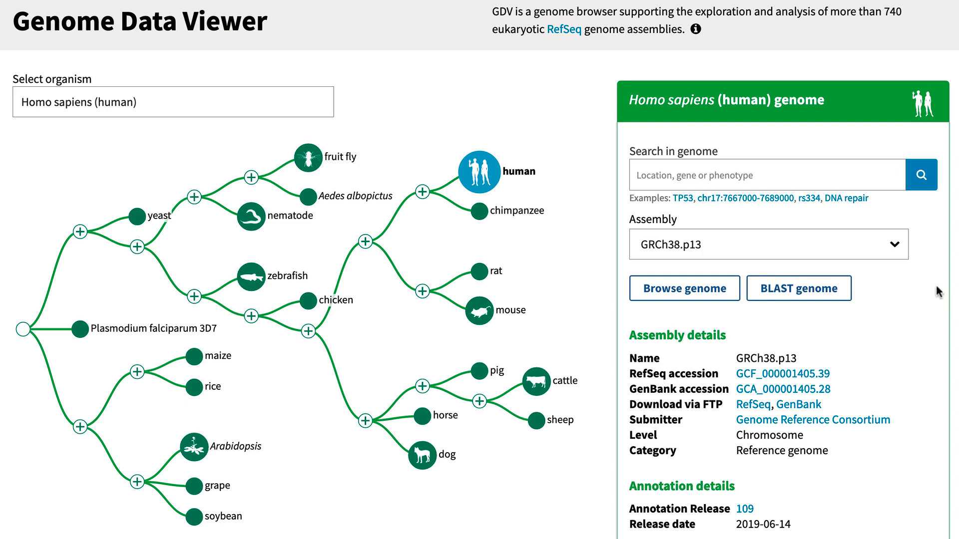
Choose GRCh37.p13 from the human Assembly dropdown.
{"action": "left_click", "coordinate": [901, 251]}
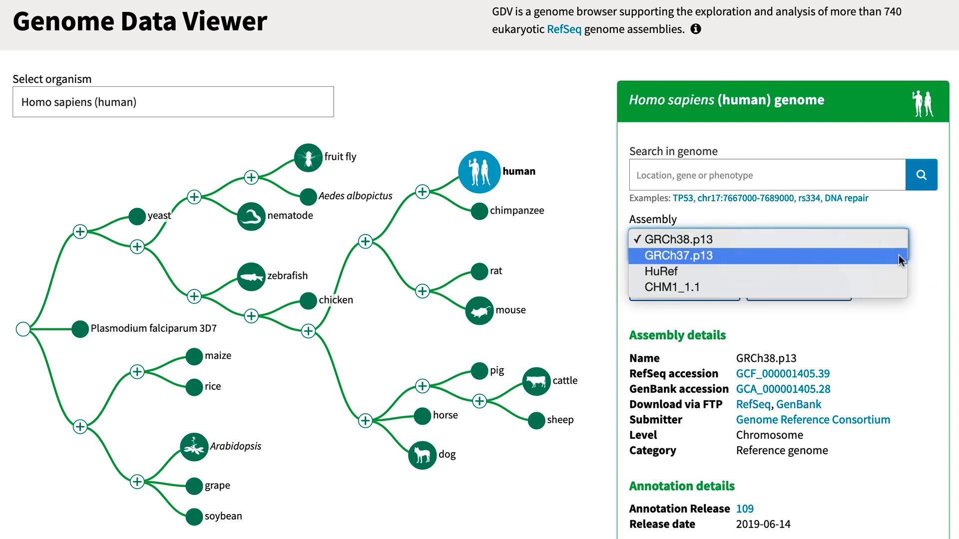
{"action": "left_click", "coordinate": [902, 255]}
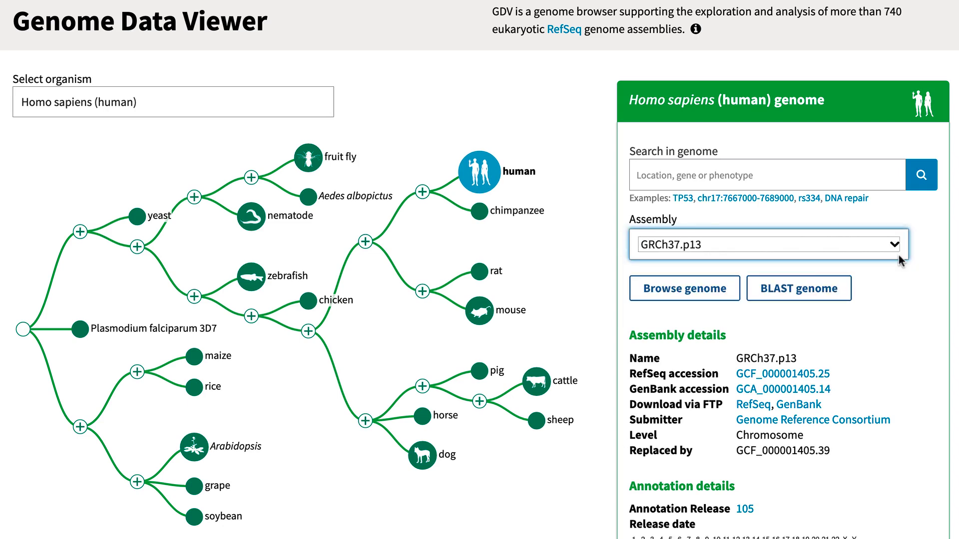
Browse GRCh37.p13, review supported file types under User Data, and show the Options menu.
{"action": "left_click", "coordinate": [732, 283]}
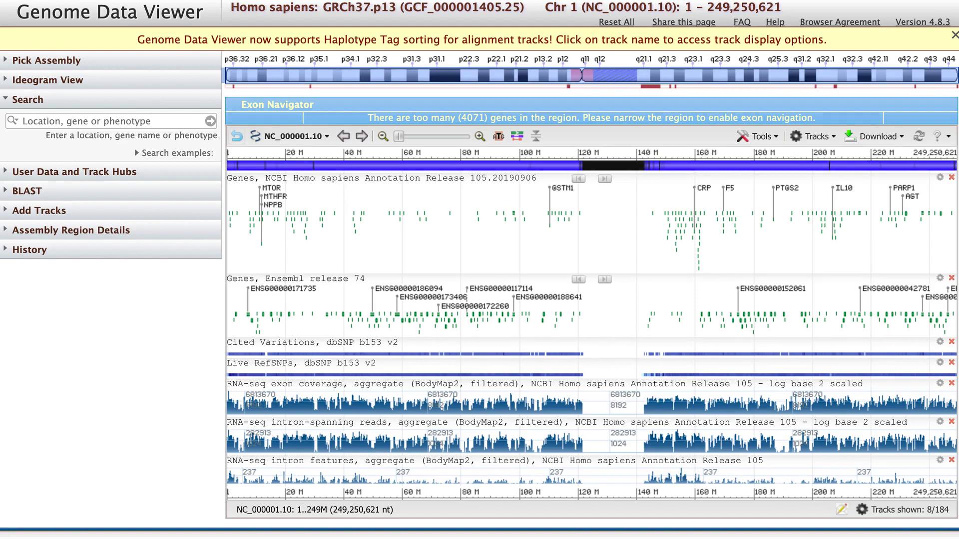
{"action": "left_click", "coordinate": [9, 174]}
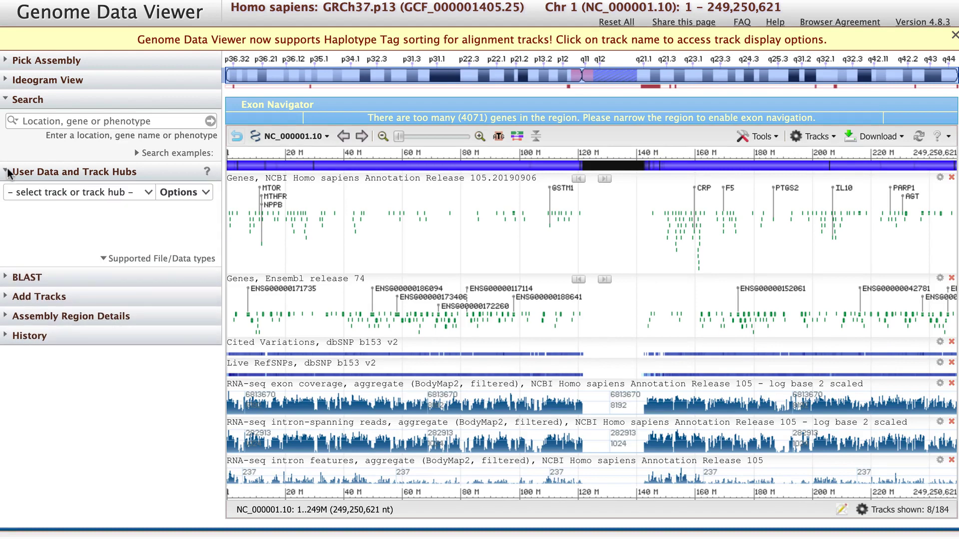
{"action": "left_click", "coordinate": [103, 263]}
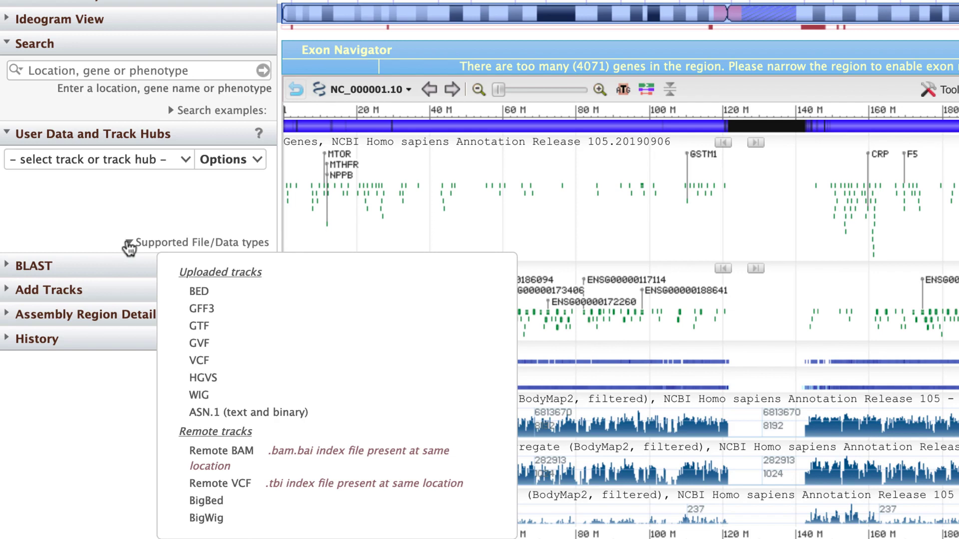
{"action": "left_click", "coordinate": [128, 246]}
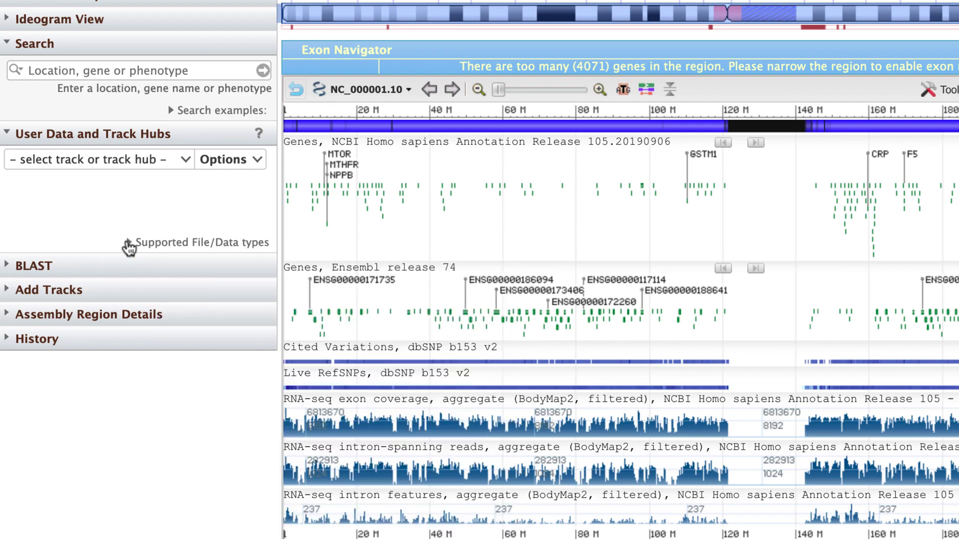
{"action": "left_click", "coordinate": [240, 168]}
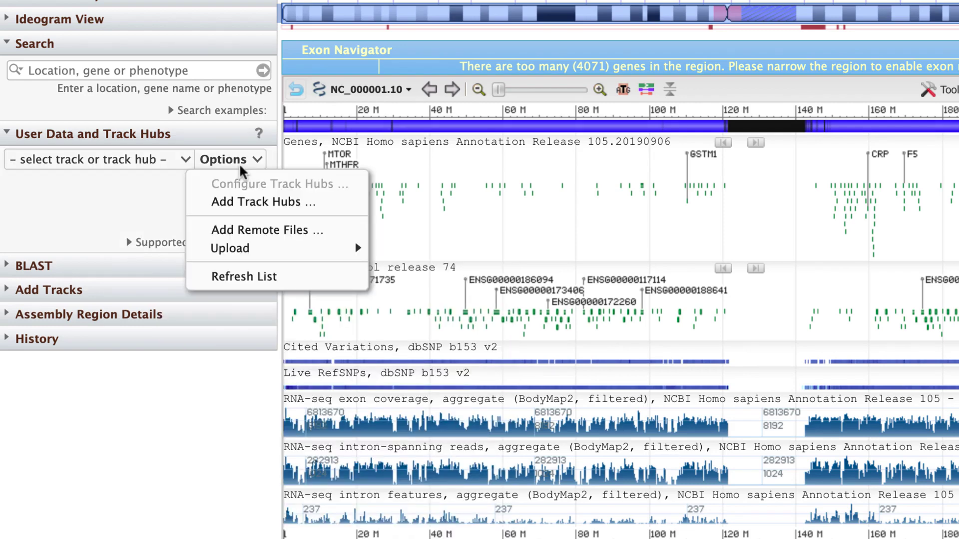
Add the pasted HG002 trio BAM URL as a remote track named Trio.
{"action": "left_click", "coordinate": [202, 233]}
{"action": "right_click", "coordinate": [200, 234]}
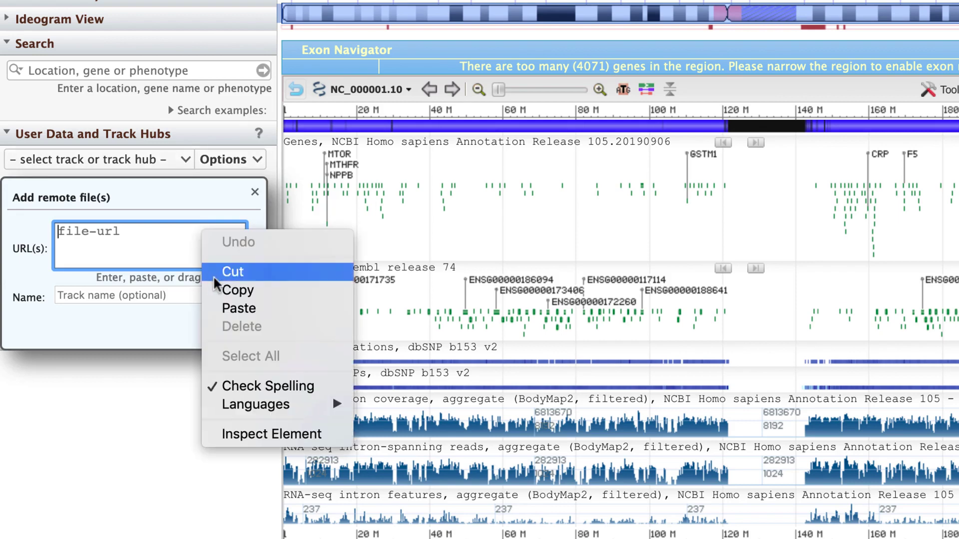
{"action": "left_click", "coordinate": [215, 308]}
{"action": "left_click", "coordinate": [175, 296]}
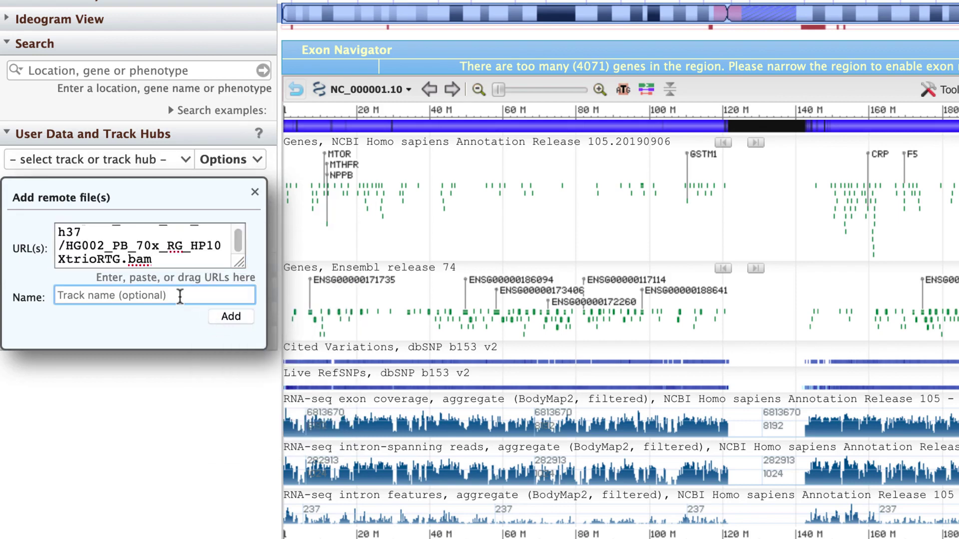
{"action": "type", "text": "Trio"}
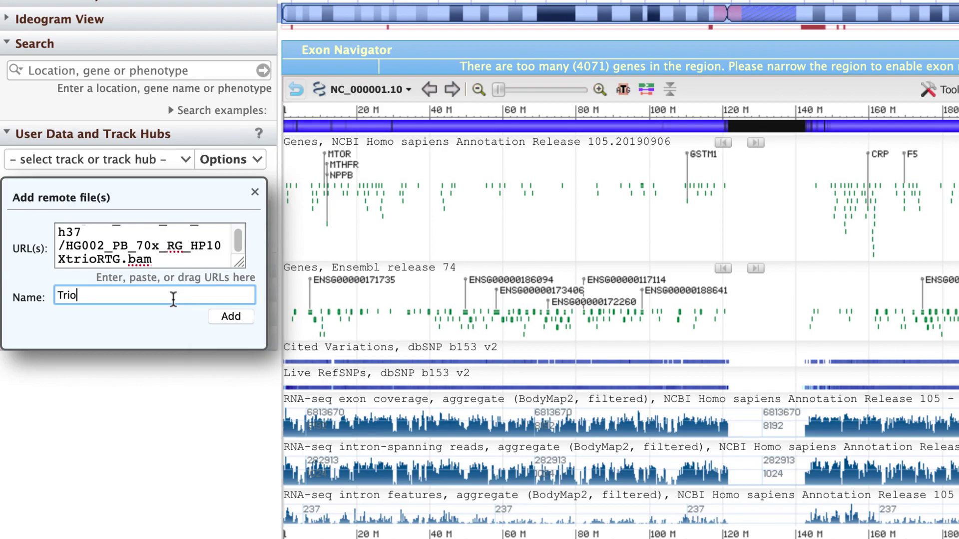
{"action": "left_click", "coordinate": [224, 318]}
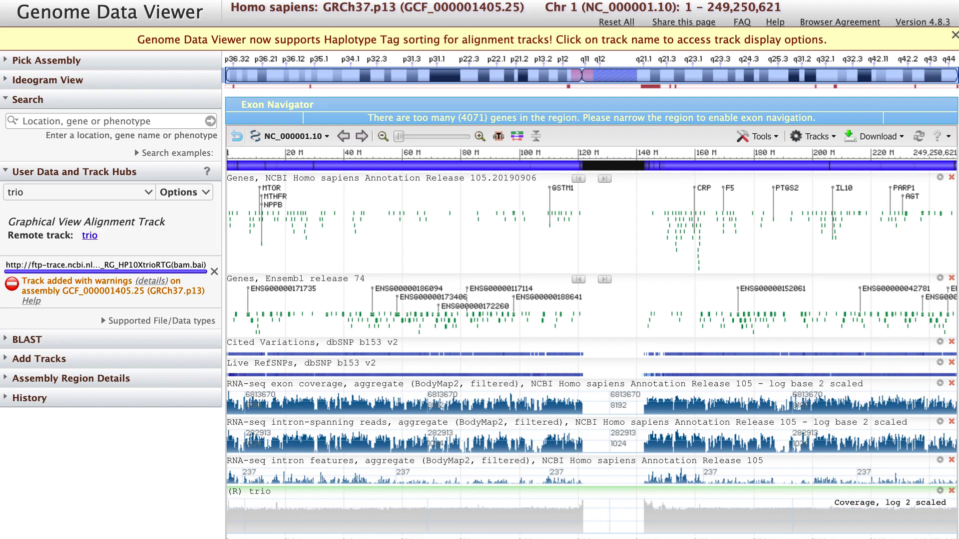
Move the trio track up and close the Ensembl, dbSNP and RNA-seq tracks.
{"action": "left_click_drag", "start_coordinate": [625, 492], "coordinate": [625, 466]}
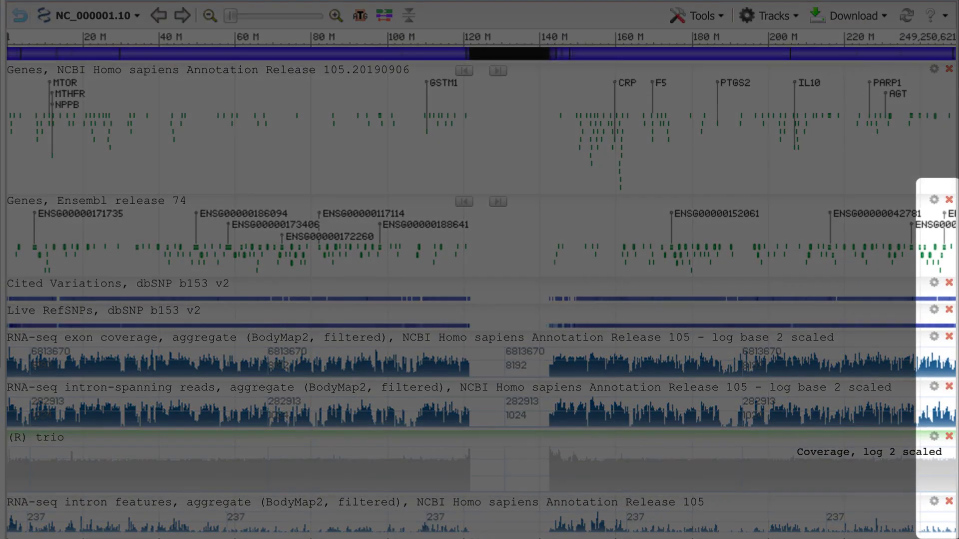
{"action": "left_click", "coordinate": [949, 199]}
{"action": "left_click", "coordinate": [949, 199]}
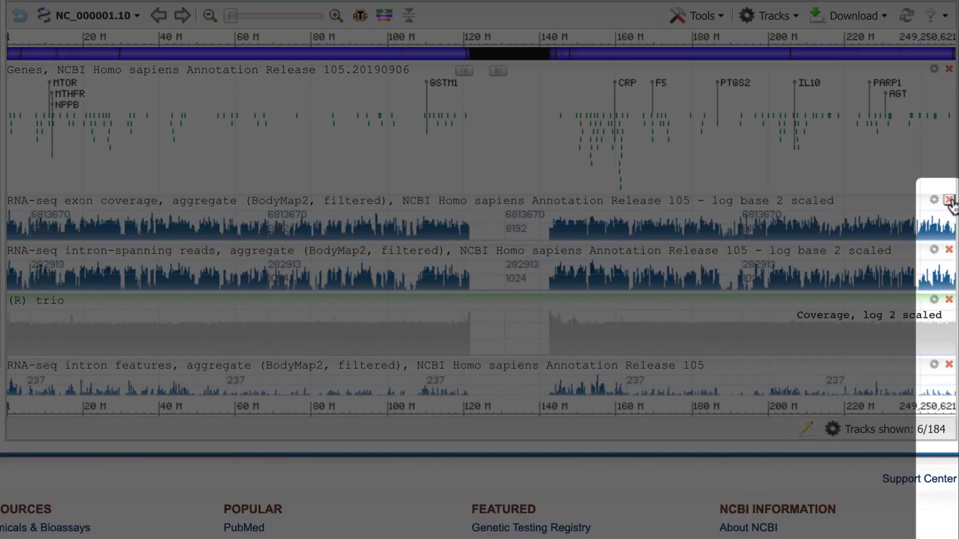
{"action": "left_click", "coordinate": [949, 200]}
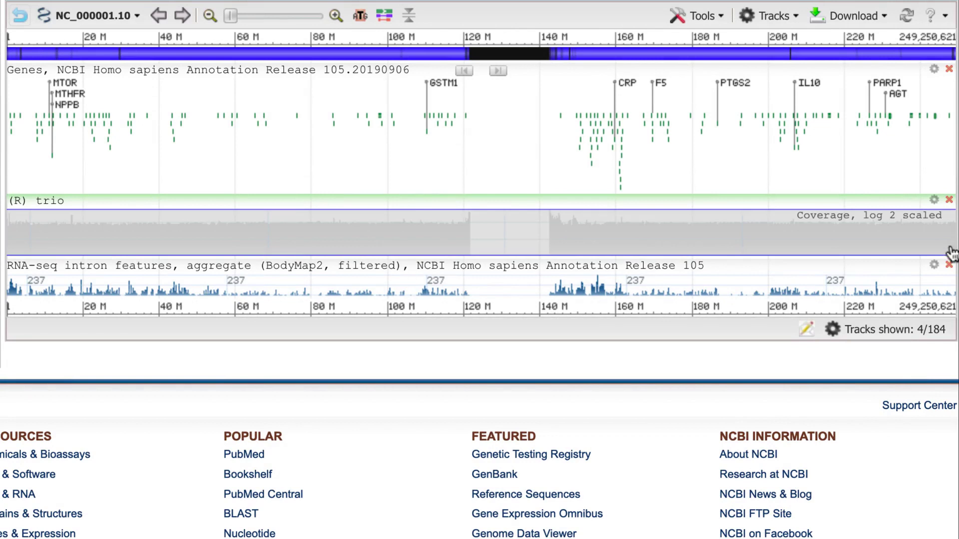
{"action": "left_click", "coordinate": [949, 265]}
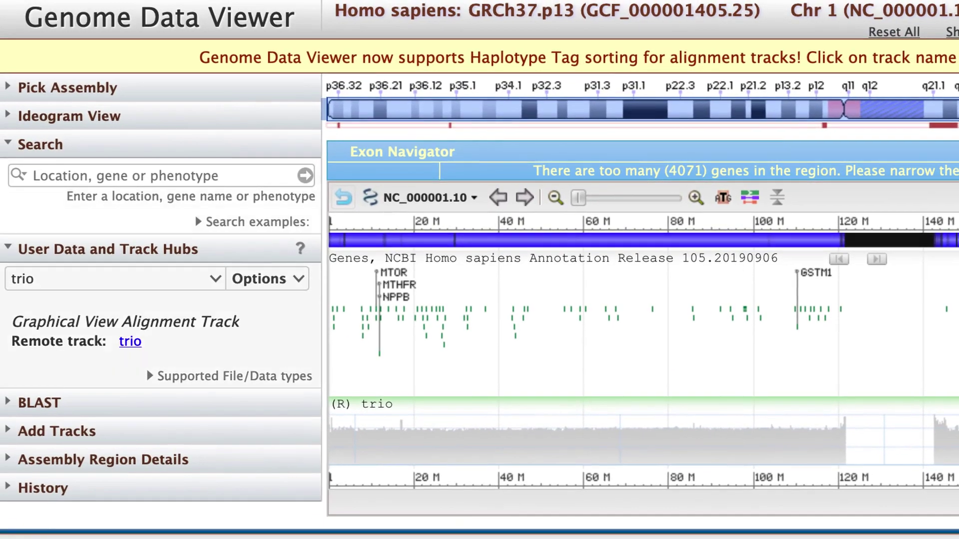
Go to chr1: 69,900K-70,000K and select a ~3.8 kb range around 69,941 K.
{"action": "left_click", "coordinate": [225, 175]}
{"action": "type", "text": "chr1: 69,900K-70,000K"}
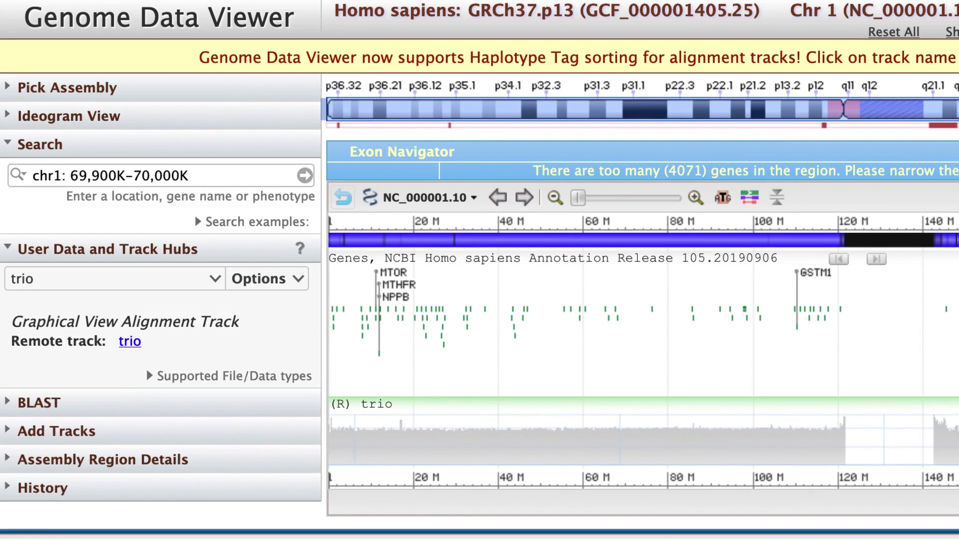
{"action": "left_click", "coordinate": [305, 175]}
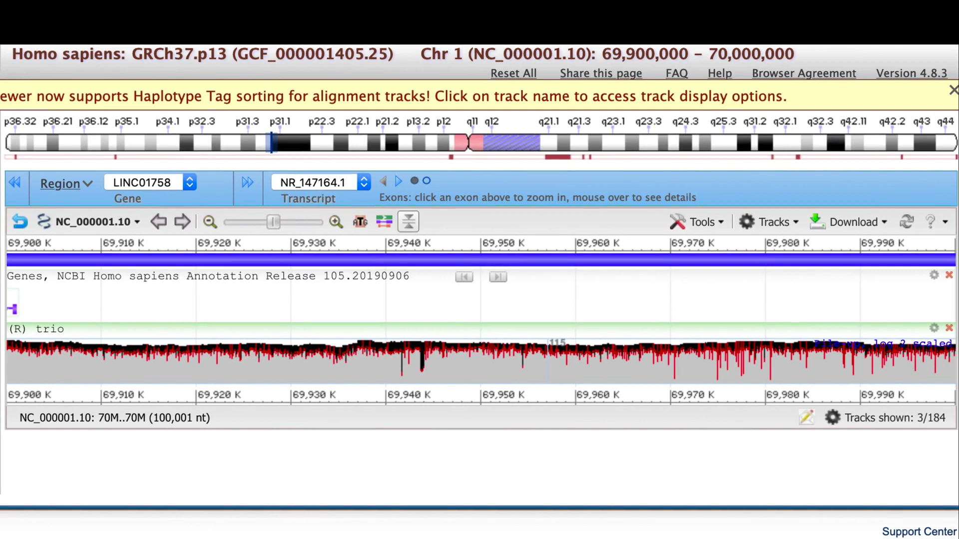
{"action": "left_click_drag", "start_coordinate": [396, 247], "coordinate": [433, 249]}
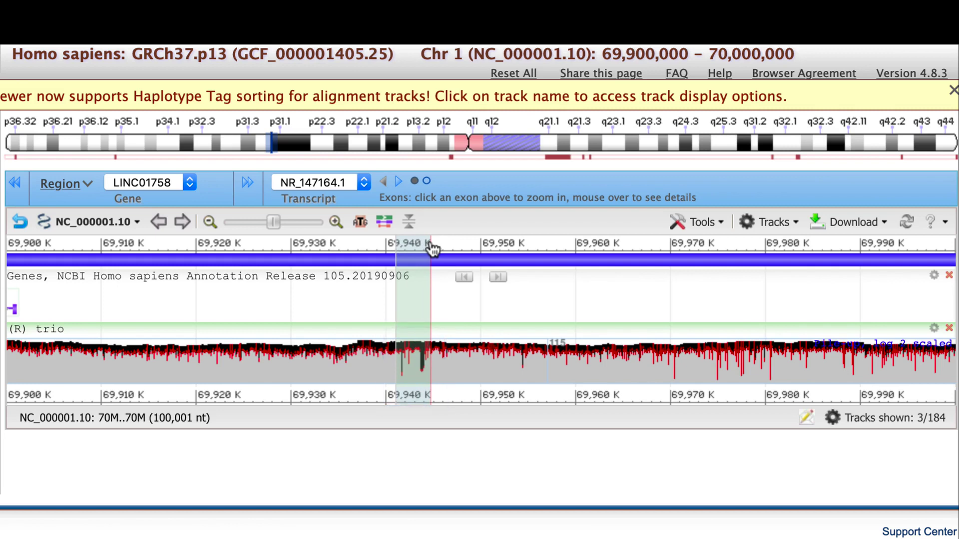
Apply Zoom On Range to the selected region near 69,941 K.
{"action": "left_click", "coordinate": [433, 248]}
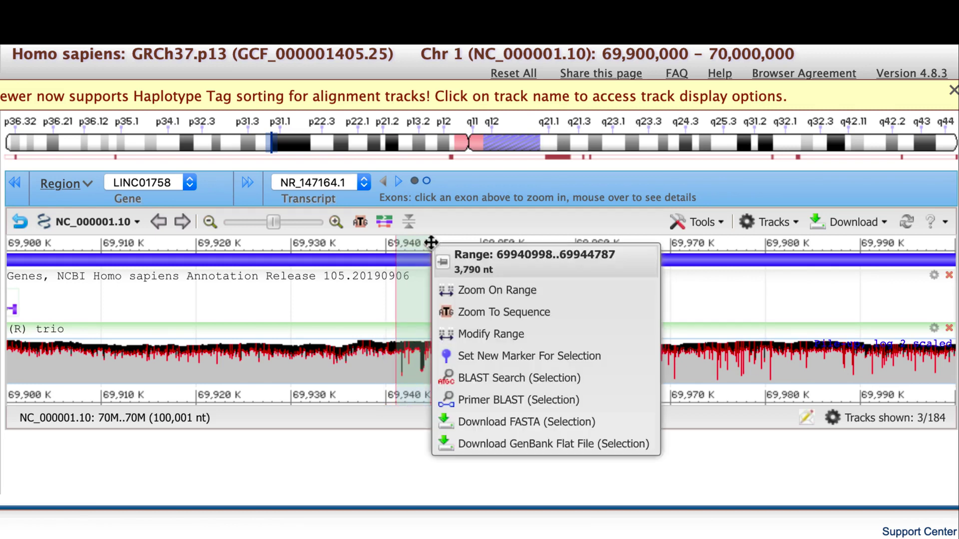
{"action": "left_click", "coordinate": [467, 300]}
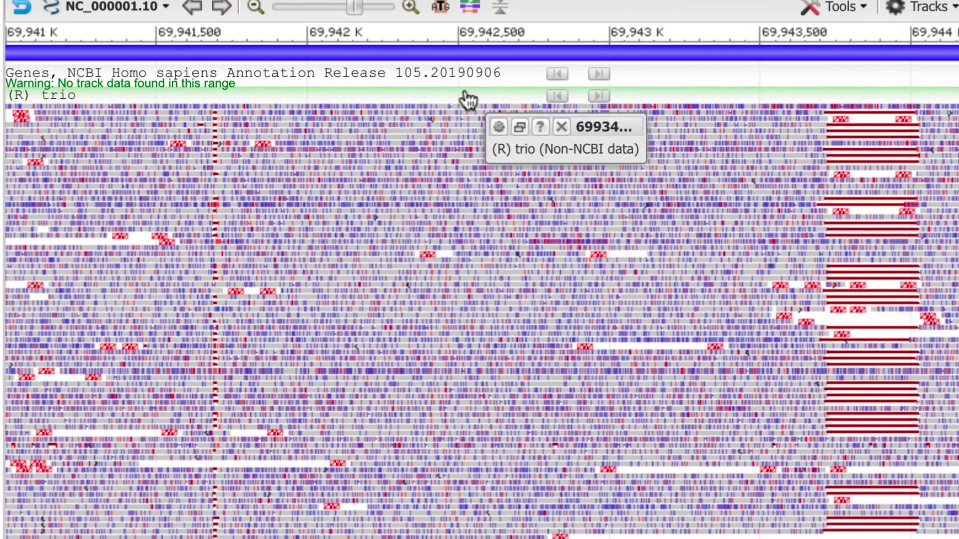
Set the trio track to hide Duplicates/Bad reads and sort alignments by Haplotype.
{"action": "left_click", "coordinate": [498, 127]}
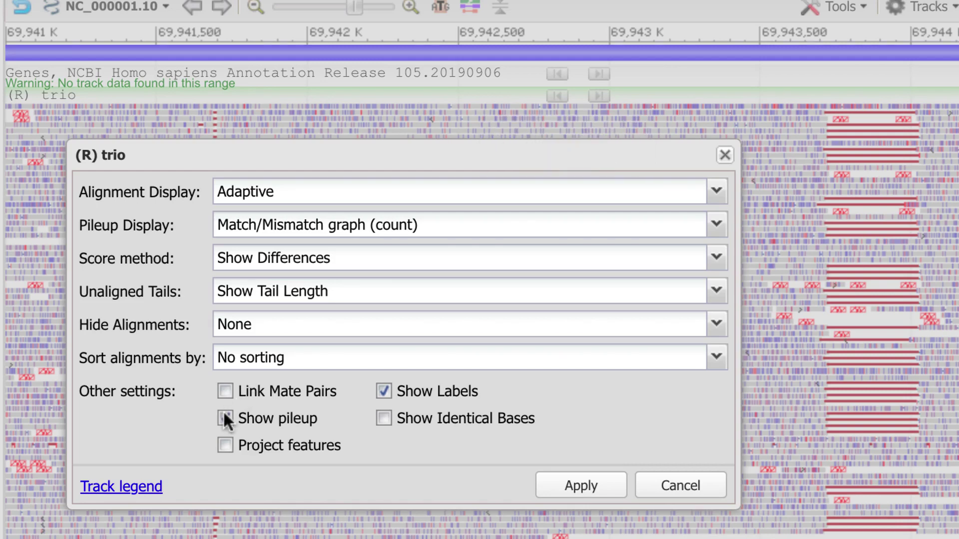
{"action": "left_click", "coordinate": [716, 226]}
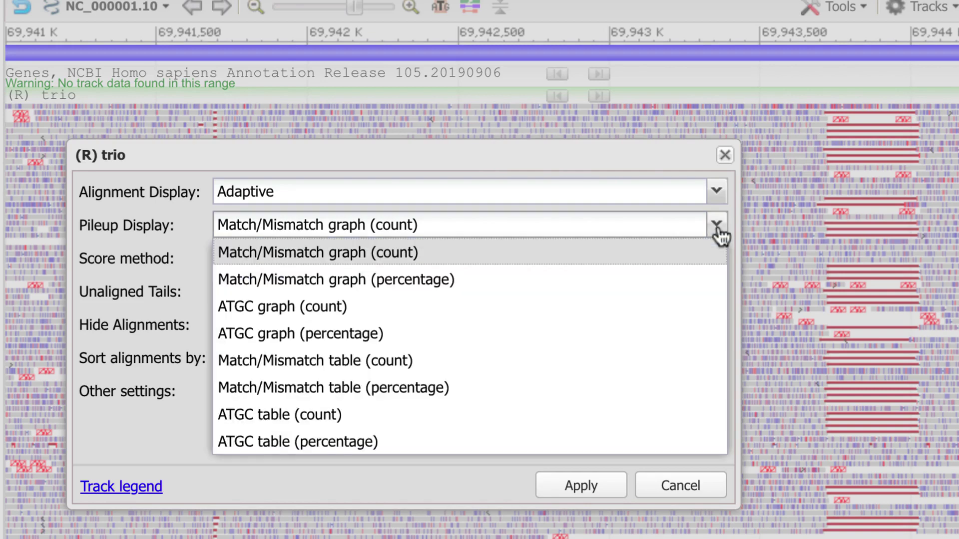
{"action": "left_click", "coordinate": [718, 229]}
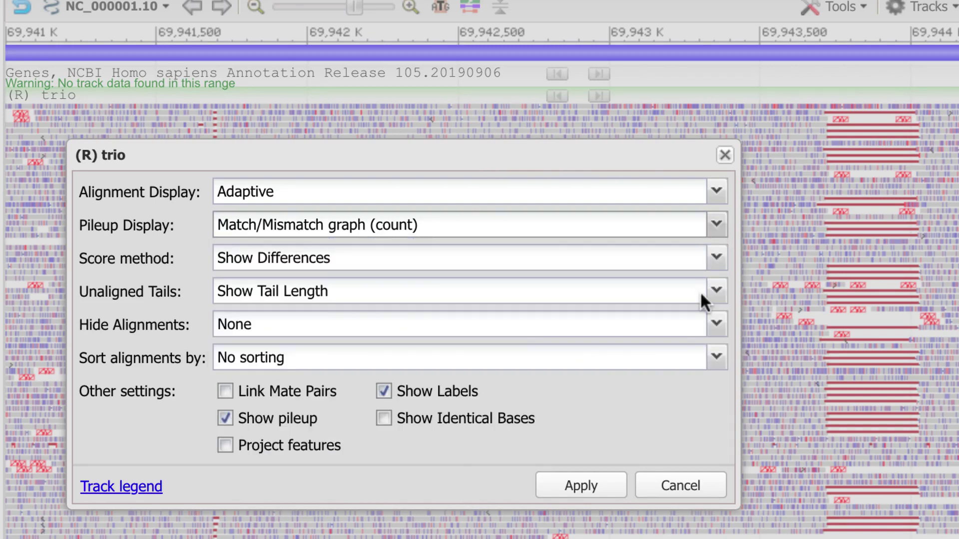
{"action": "left_click", "coordinate": [713, 340]}
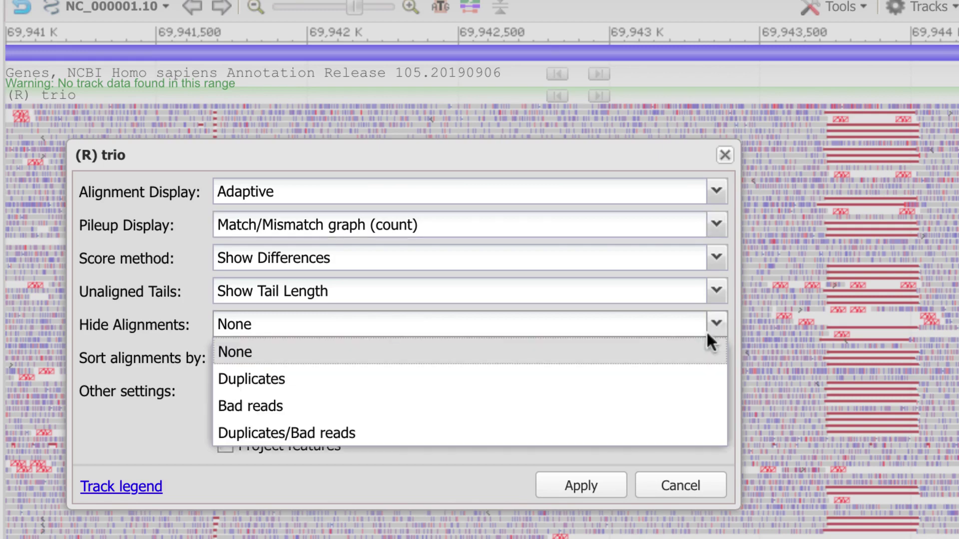
{"action": "left_click", "coordinate": [687, 435]}
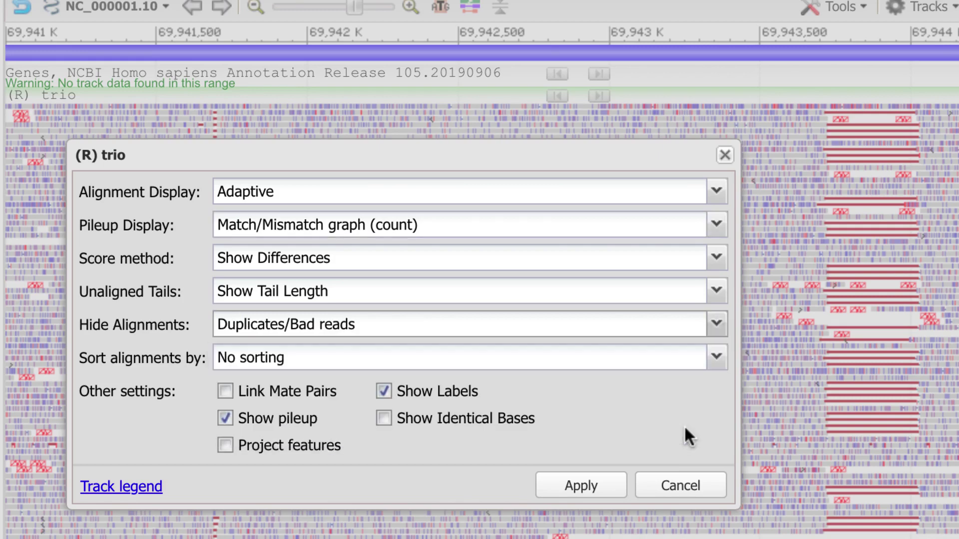
{"action": "left_click", "coordinate": [715, 363]}
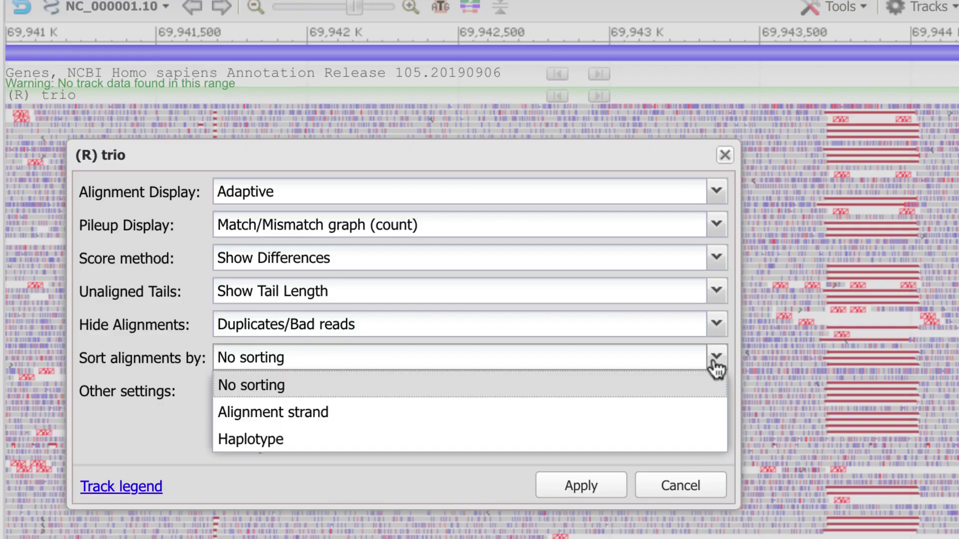
{"action": "left_click", "coordinate": [680, 439]}
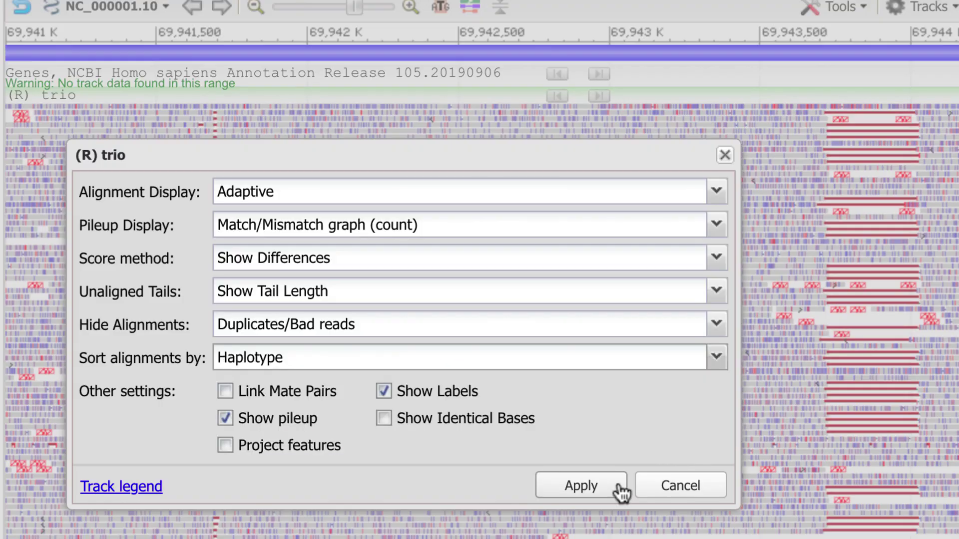
{"action": "left_click", "coordinate": [620, 491]}
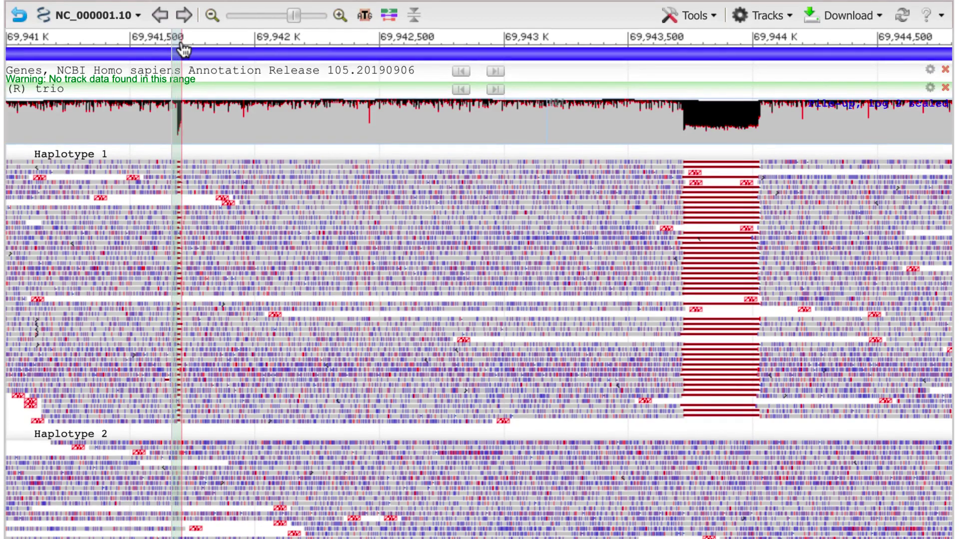
Select a 53-nt range near 69,941,700 and zoom to base-level sequence.
{"action": "left_click_drag", "start_coordinate": [186, 50], "coordinate": [187, 53]}
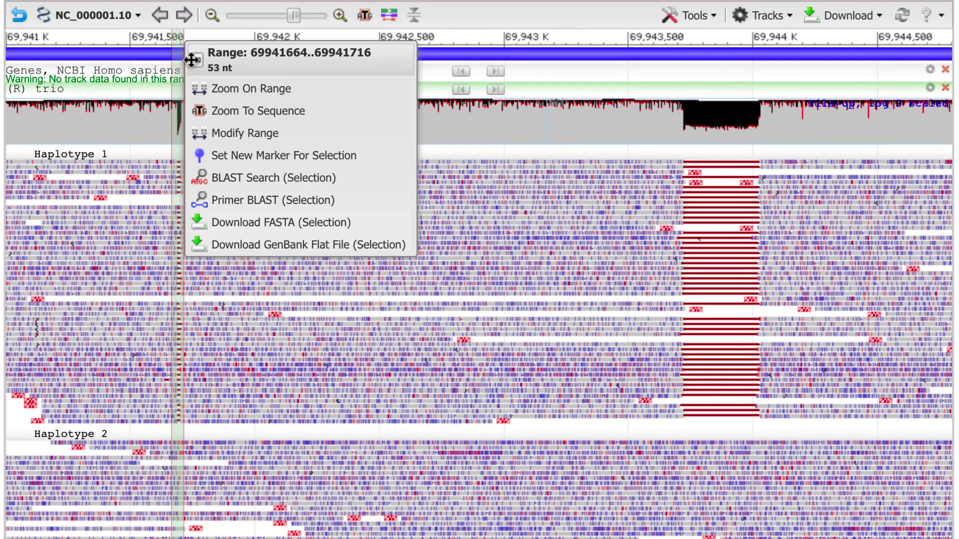
{"action": "left_click", "coordinate": [206, 118]}
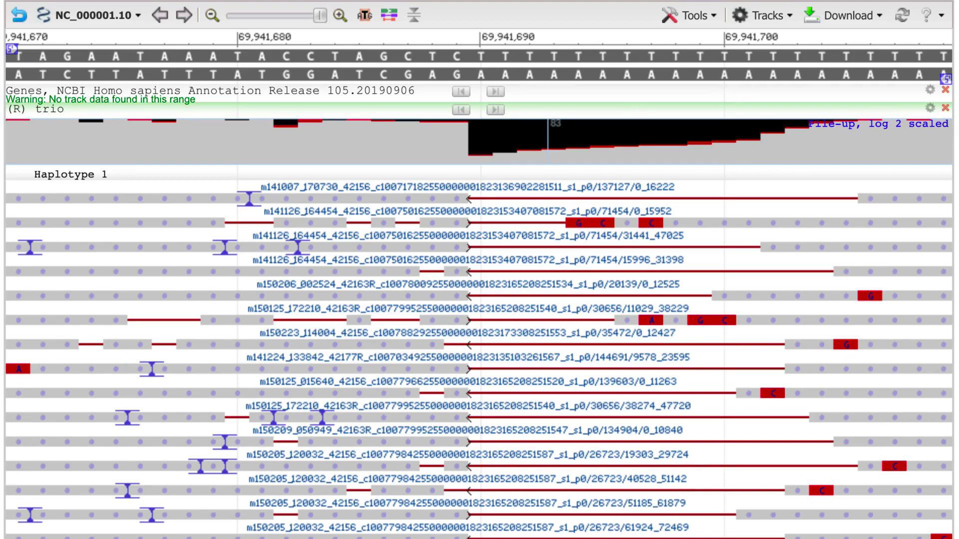
{"action": "scroll", "coordinate": [479, 271], "scroll_direction": "down", "scroll_amount": 1}
{"action": "scroll", "coordinate": [480, 270], "scroll_direction": "down", "scroll_amount": 2}
{"action": "scroll", "coordinate": [480, 270], "scroll_direction": "down", "scroll_amount": 1}
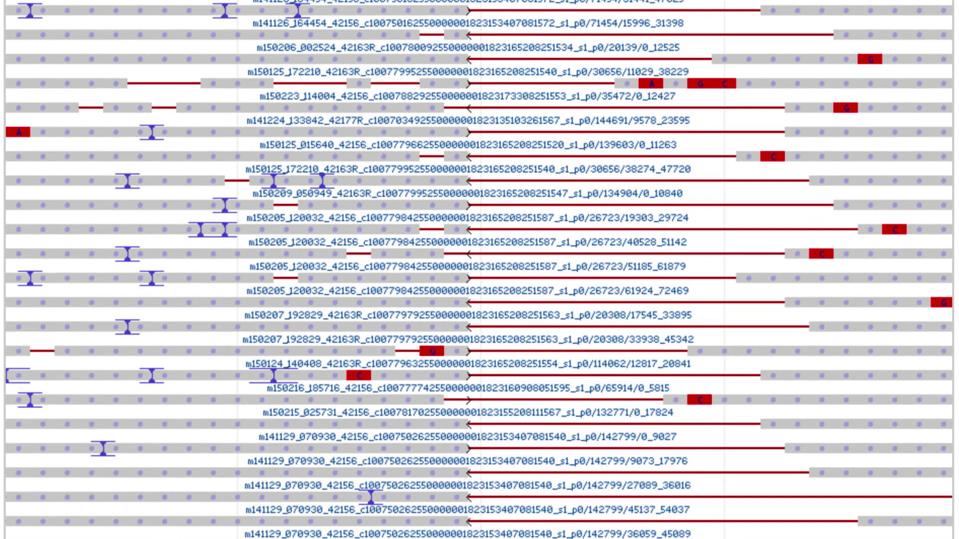
{"action": "scroll", "coordinate": [237, 112], "scroll_direction": "up", "scroll_amount": 1}
{"action": "scroll", "coordinate": [237, 112], "scroll_direction": "up", "scroll_amount": 2}
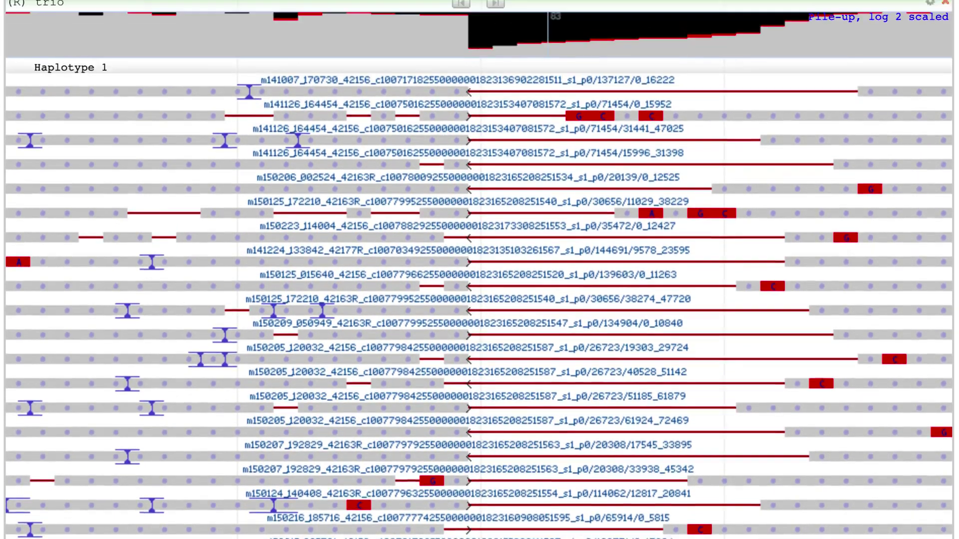
{"action": "scroll", "coordinate": [238, 112], "scroll_direction": "up", "scroll_amount": 1}
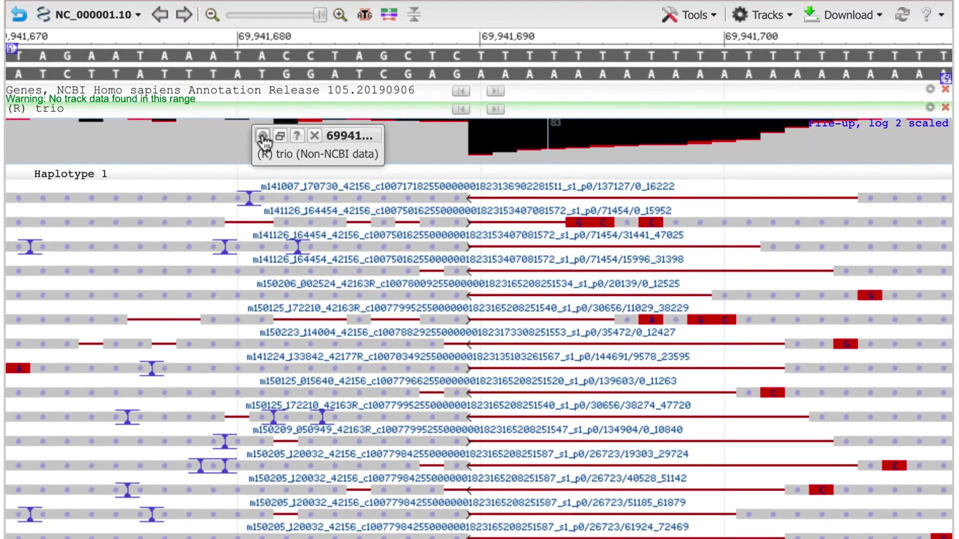
Set the trio track's Pileup Display to Match/Mismatch table (count).
{"action": "left_click", "coordinate": [263, 137]}
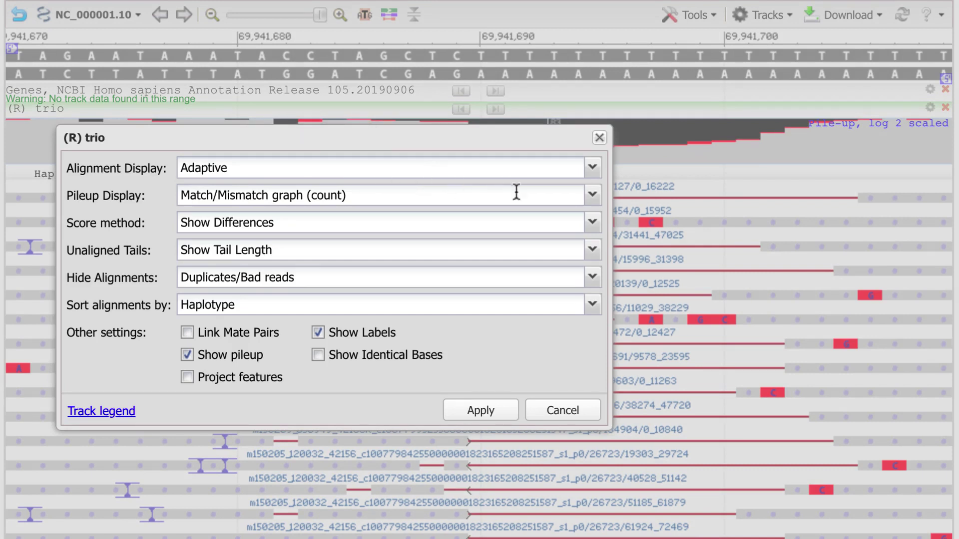
{"action": "left_click", "coordinate": [592, 196]}
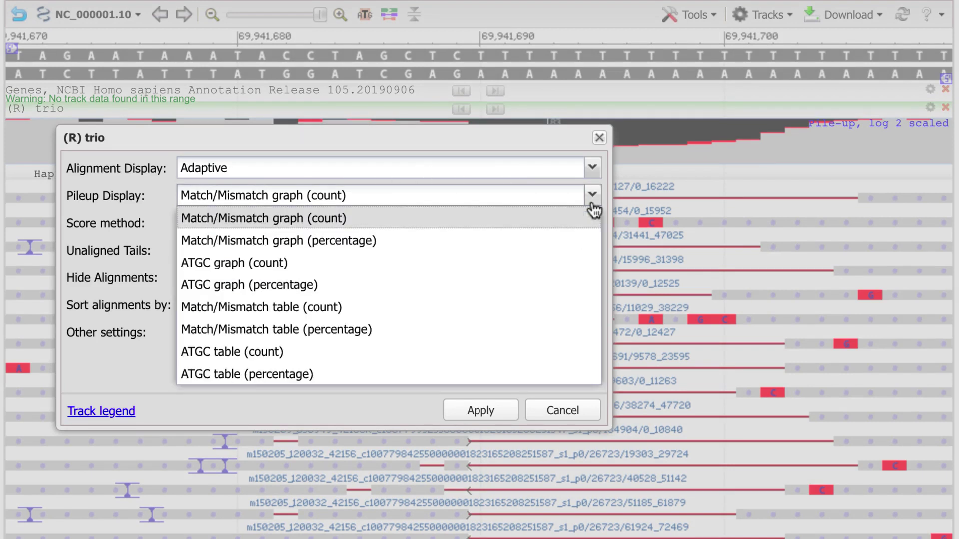
{"action": "left_click", "coordinate": [573, 308]}
{"action": "left_click", "coordinate": [504, 409]}
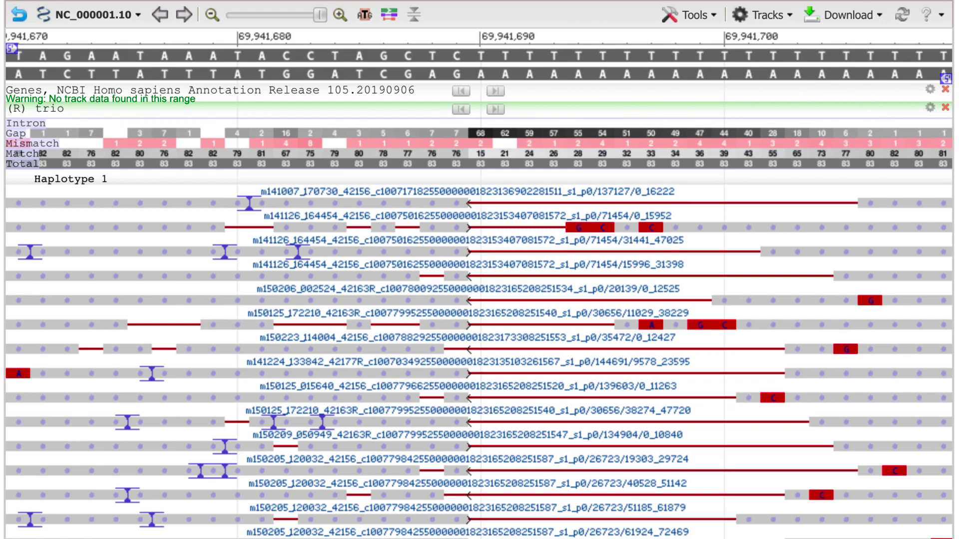
Open and pin the tooltip for the first Haplotype 1 read.
{"action": "left_click", "coordinate": [120, 209]}
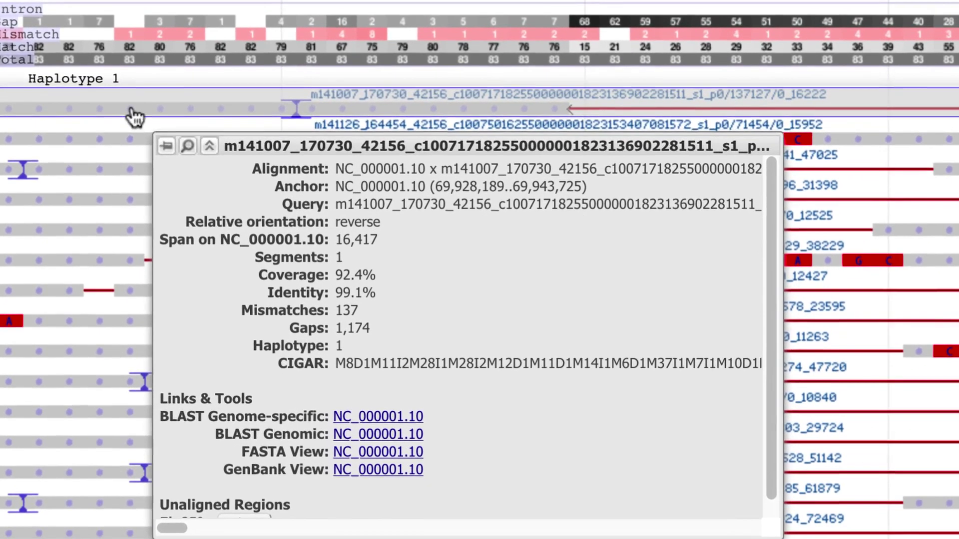
{"action": "left_click", "coordinate": [166, 146]}
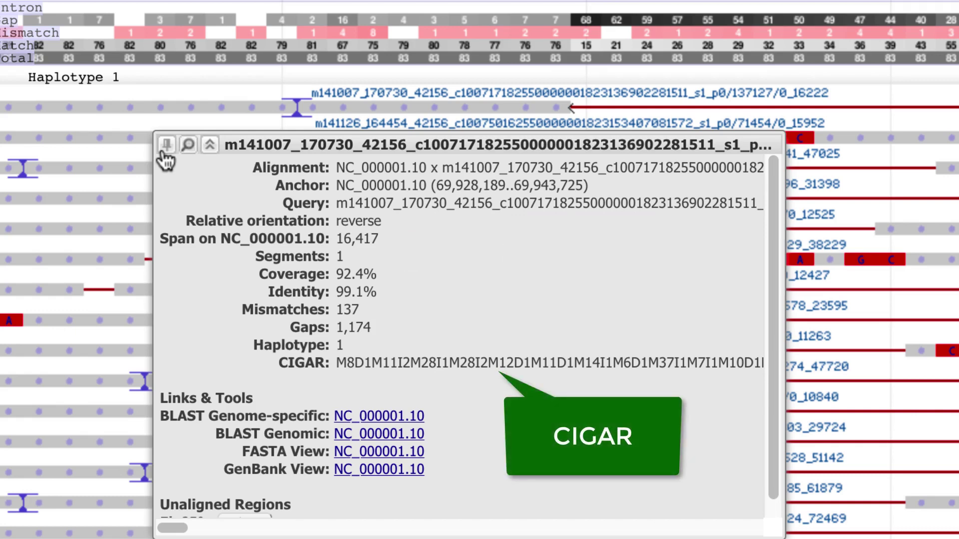
{"action": "mouse_move", "coordinate": [172, 527]}
{"action": "left_mouse_down"}
{"action": "mouse_move", "coordinate": [217, 526]}
{"action": "mouse_move", "coordinate": [168, 527]}
{"action": "left_mouse_up"}
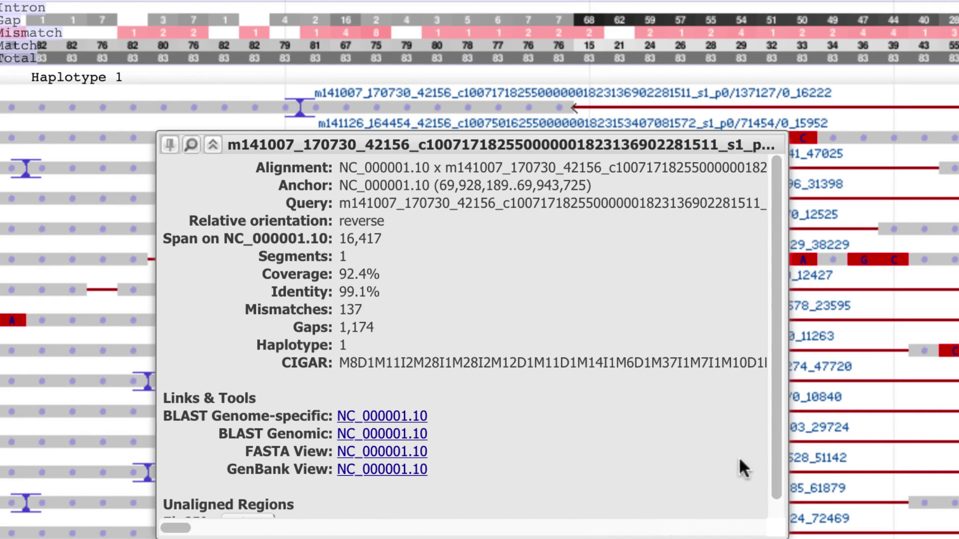
{"action": "left_click_drag", "start_coordinate": [775, 443], "coordinate": [776, 480]}
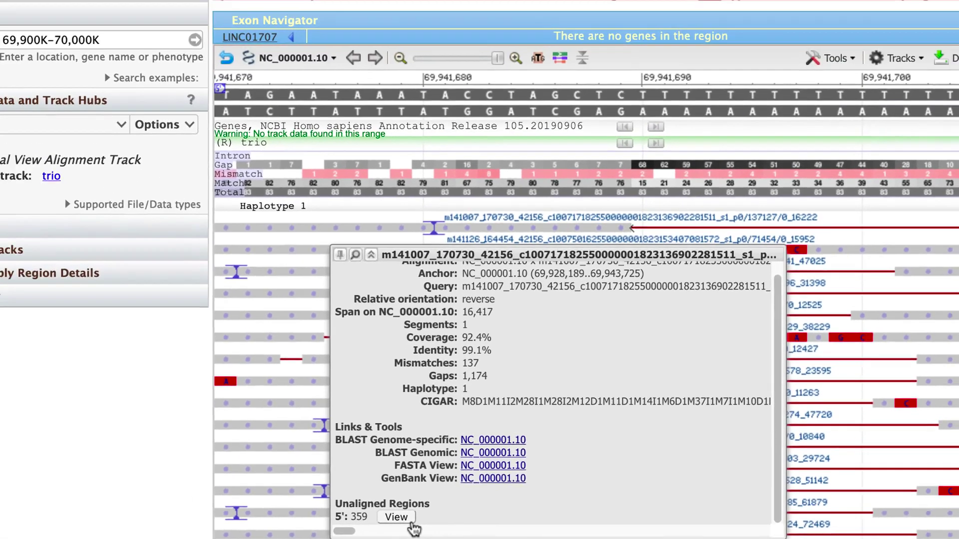
View the read's unaligned 5' sequence in the pinned tooltip, then close it.
{"action": "left_click", "coordinate": [297, 520]}
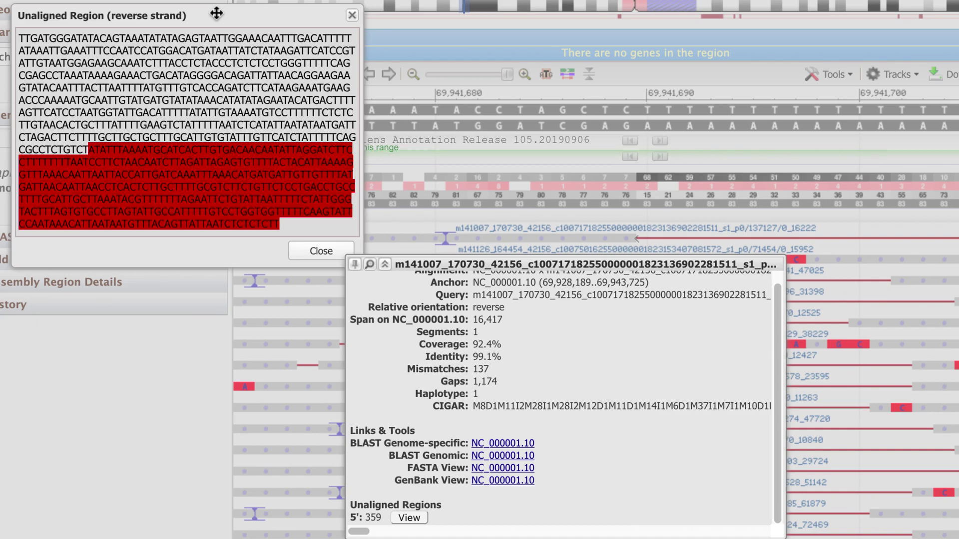
{"action": "left_click", "coordinate": [304, 251]}
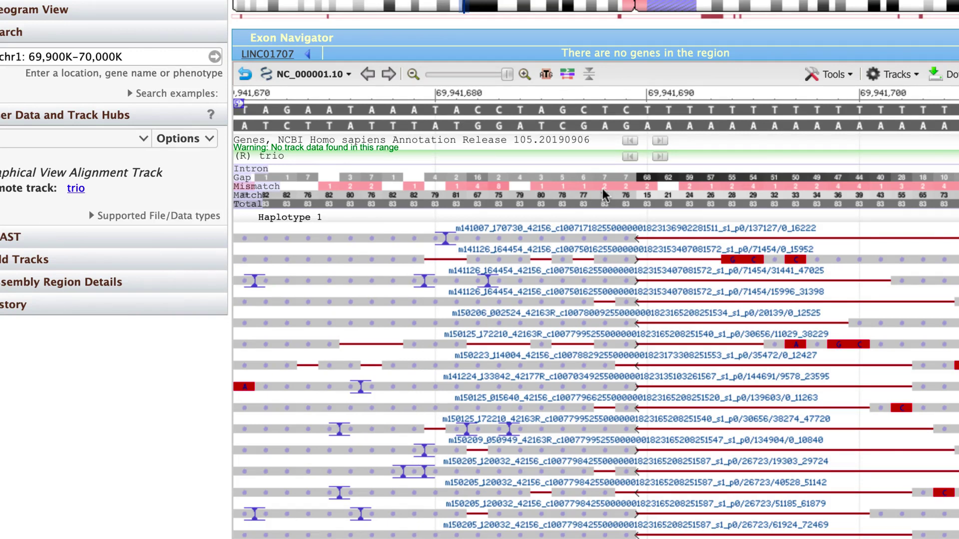
Under Variation, collapse the other categories and enable Live RefSNPs, dbSNP b153 v2.
{"action": "left_click", "coordinate": [897, 78]}
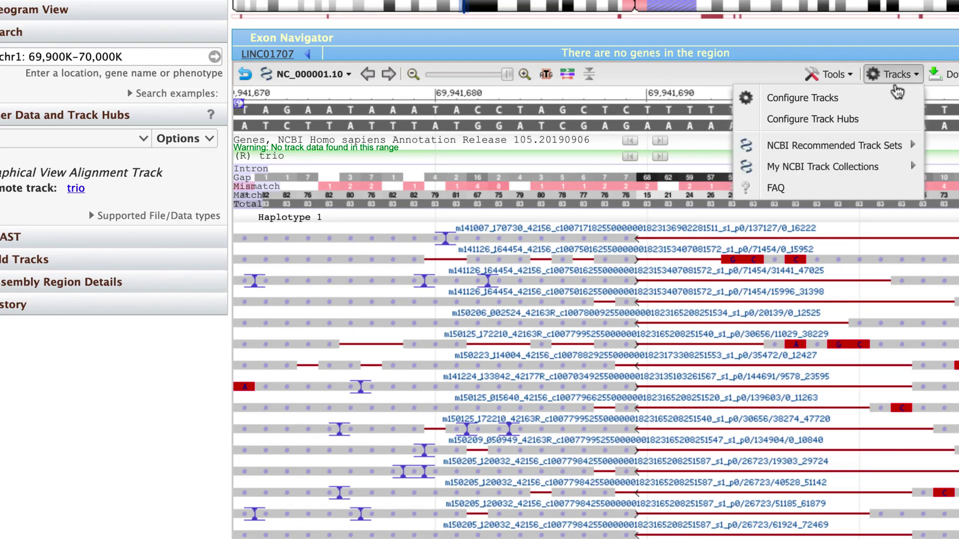
{"action": "left_click", "coordinate": [891, 98]}
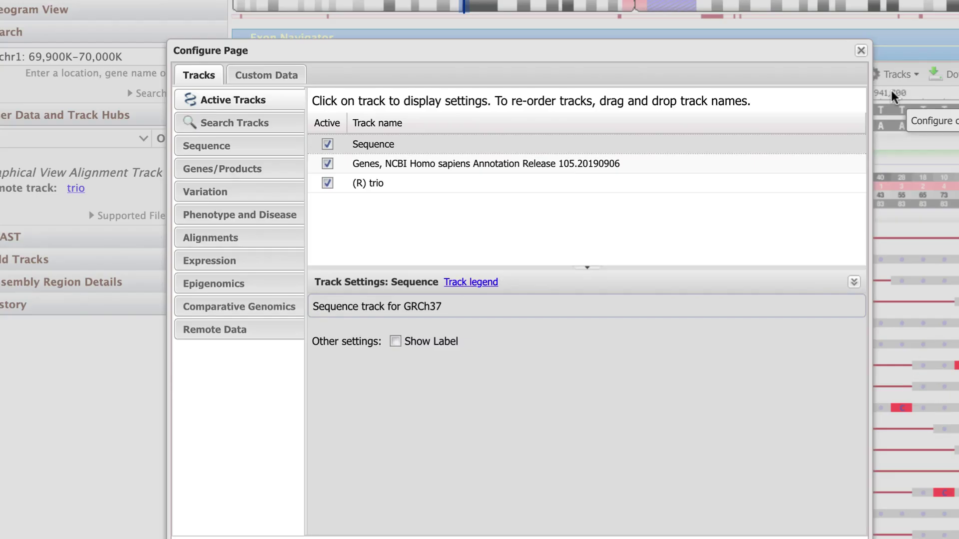
{"action": "left_click", "coordinate": [278, 201]}
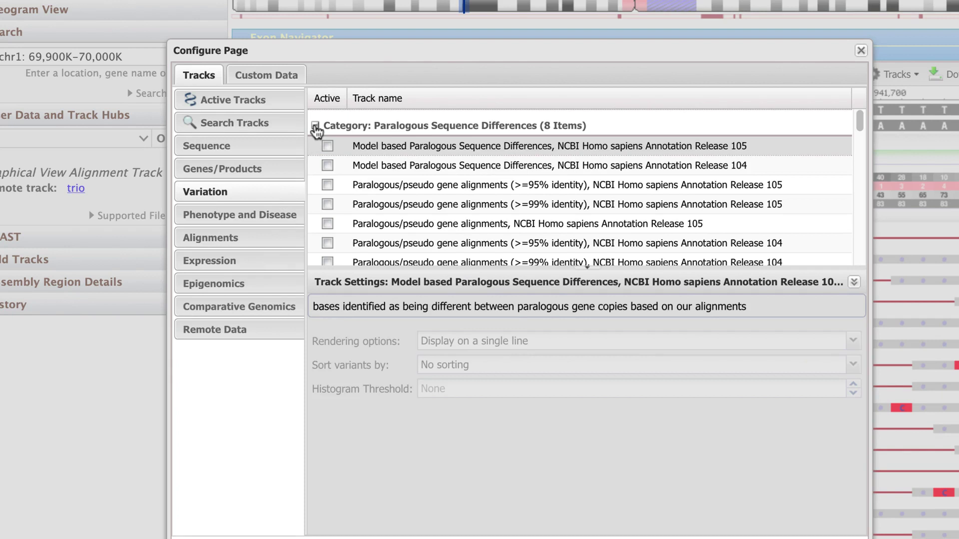
{"action": "left_click", "coordinate": [315, 126]}
{"action": "left_click", "coordinate": [315, 154]}
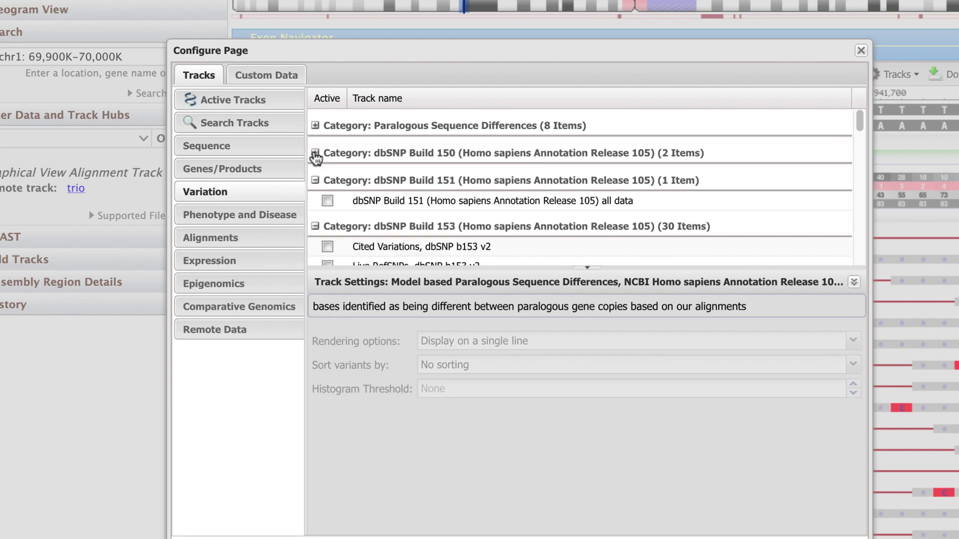
{"action": "left_click", "coordinate": [316, 180]}
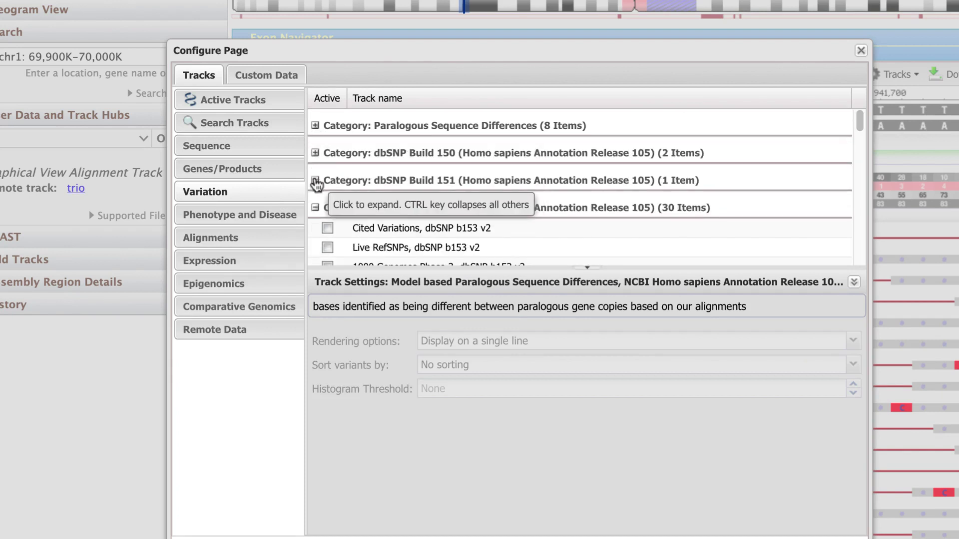
{"action": "left_click", "coordinate": [328, 247]}
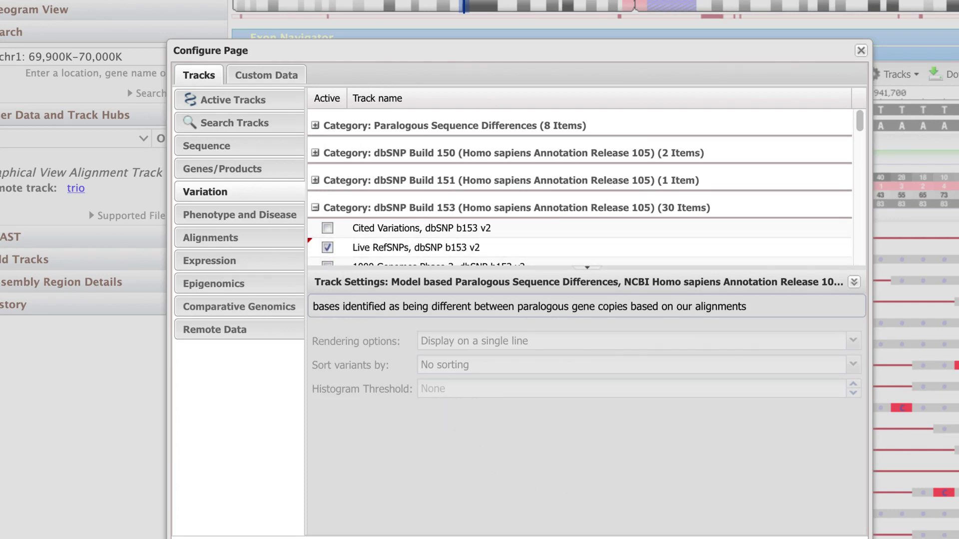
{"action": "key", "text": "Return"}
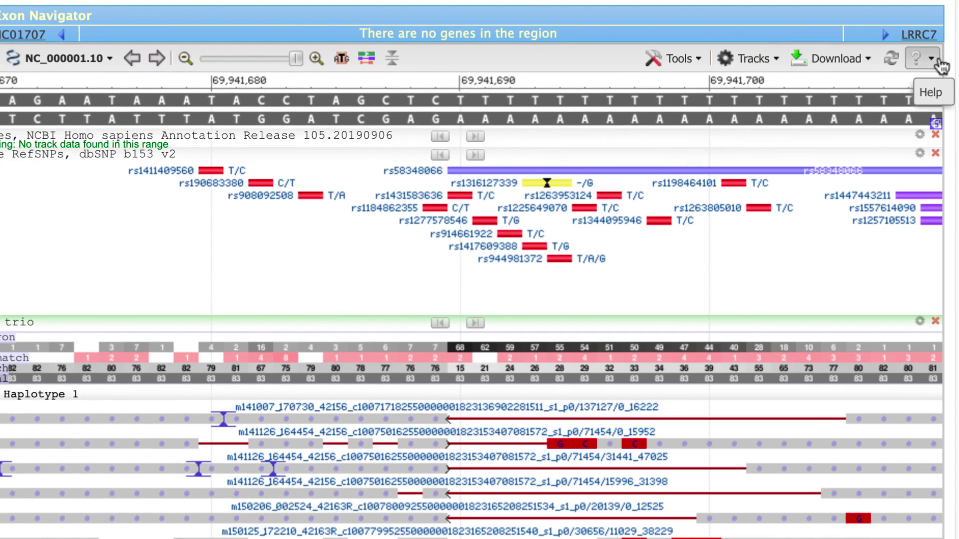
Open the Help (?) menu listing Help, Legends, Link to View, Feedback and About.
{"action": "left_click", "coordinate": [941, 66]}
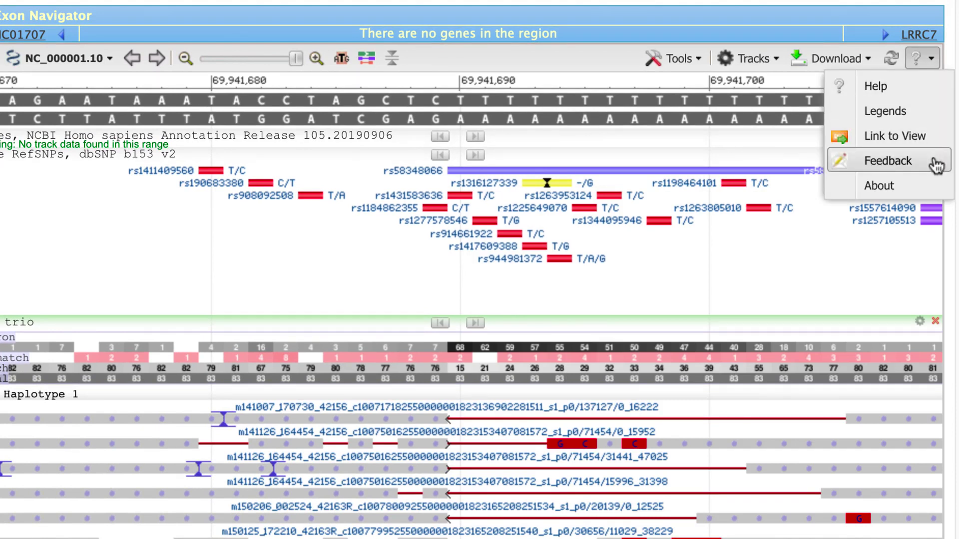